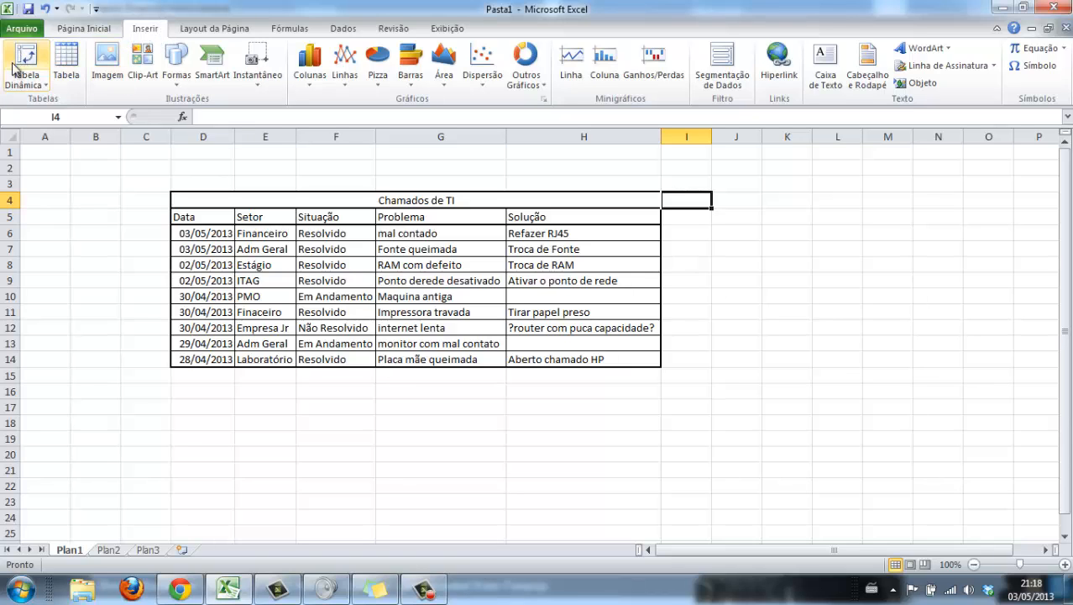
Create a pivot table on a new worksheet from the IT tickets range Plan1!$D$5:$H$14, including its header row
{"action": "left_click", "coordinate": [47, 93]}
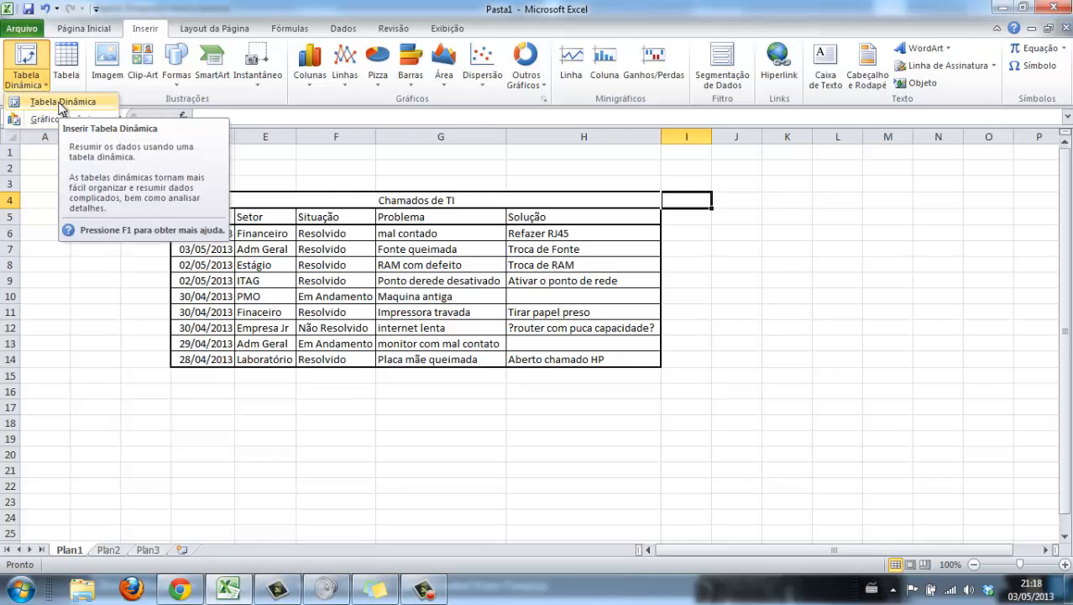
{"action": "left_click", "coordinate": [60, 102]}
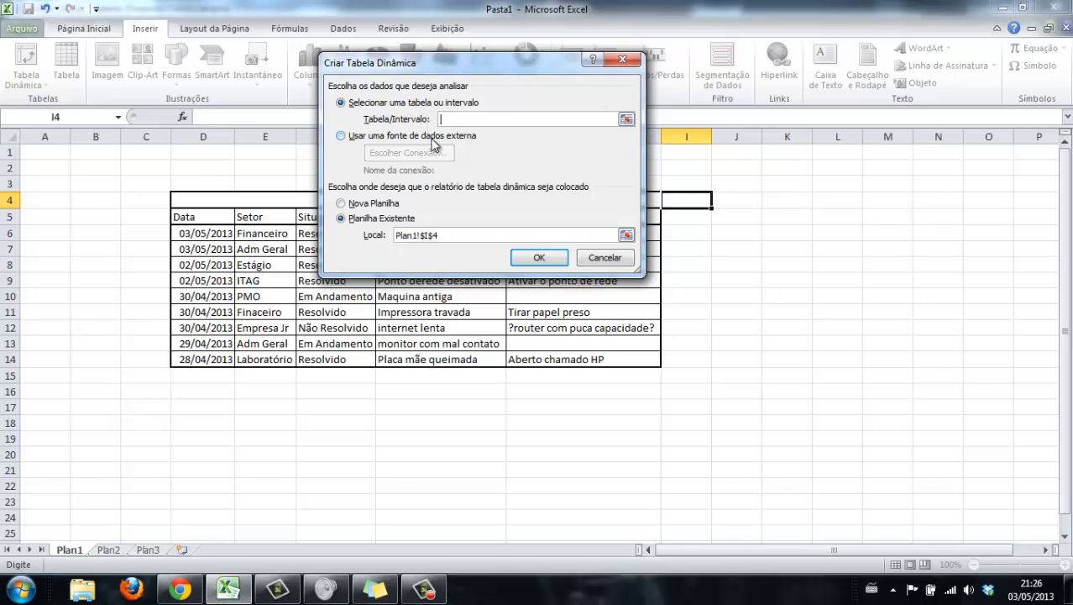
{"action": "left_click", "coordinate": [626, 120]}
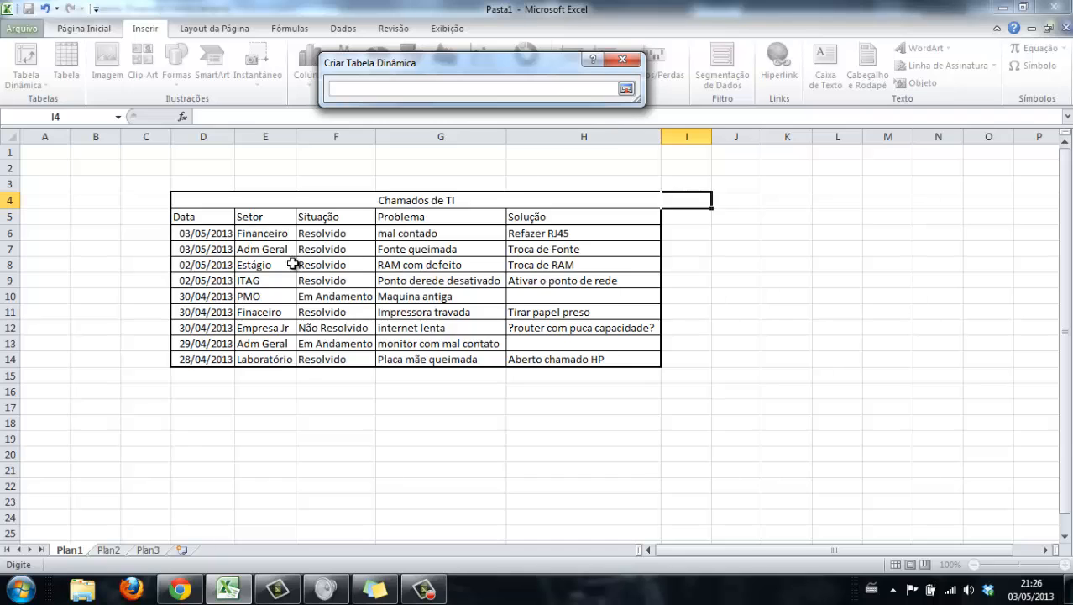
{"action": "left_click_drag", "start_coordinate": [196, 218], "coordinate": [602, 361]}
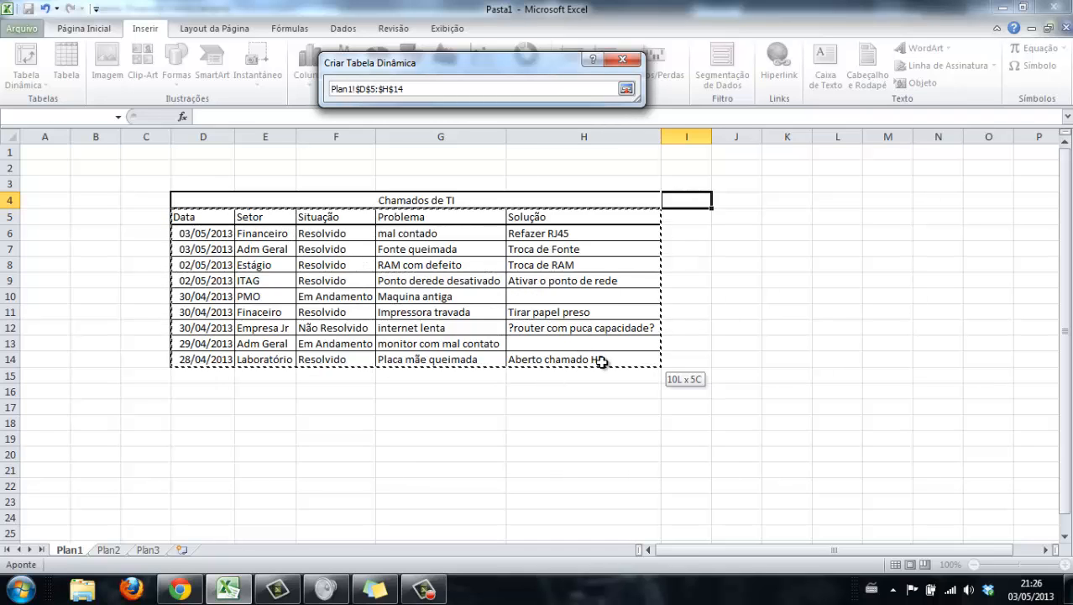
{"action": "left_click", "coordinate": [626, 89]}
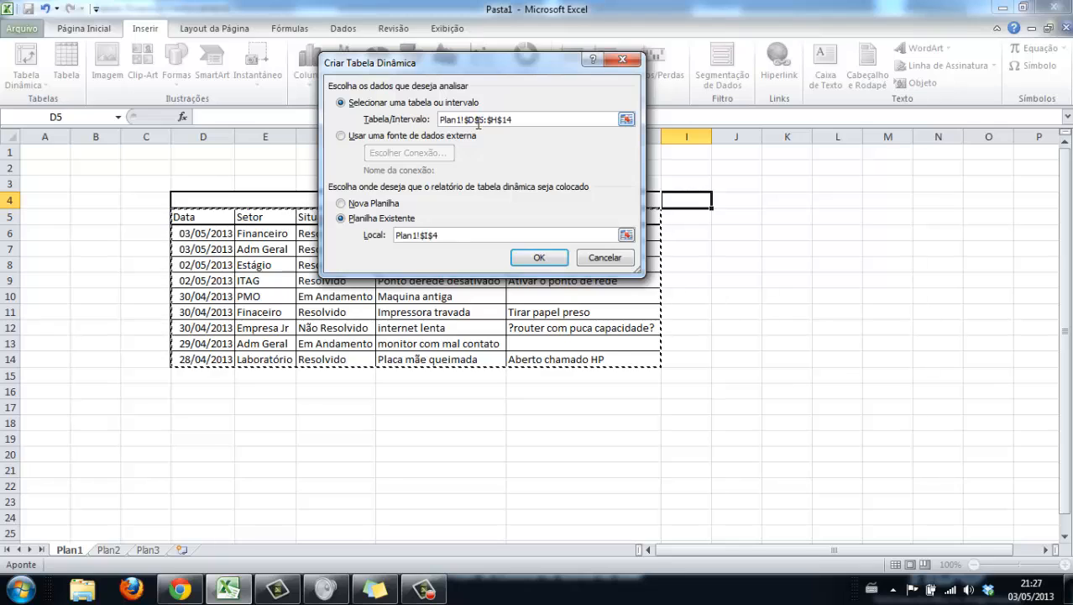
{"action": "left_click", "coordinate": [342, 204]}
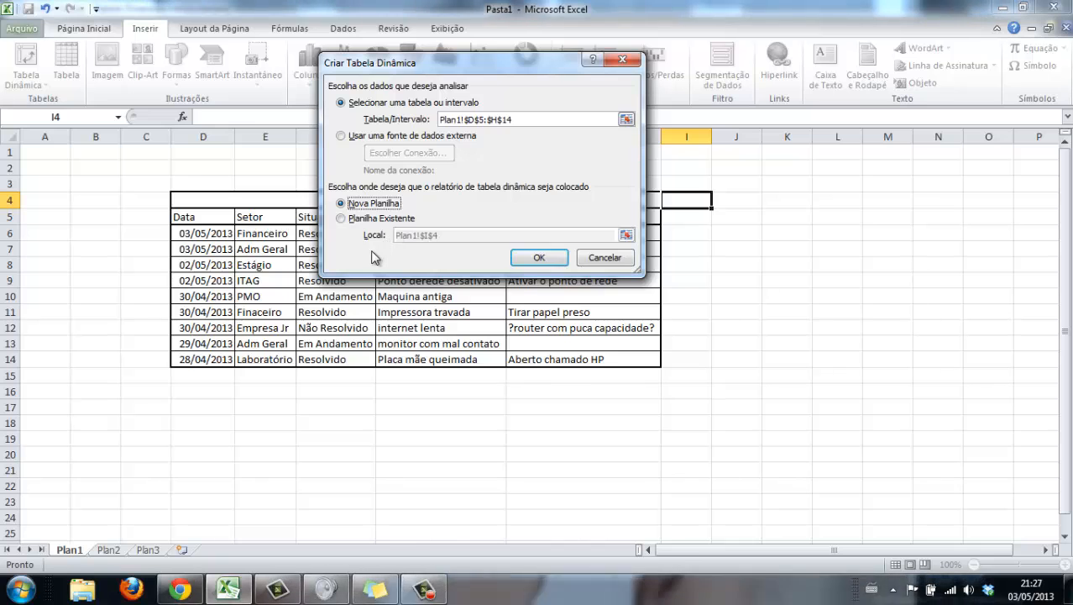
{"action": "left_click", "coordinate": [540, 258]}
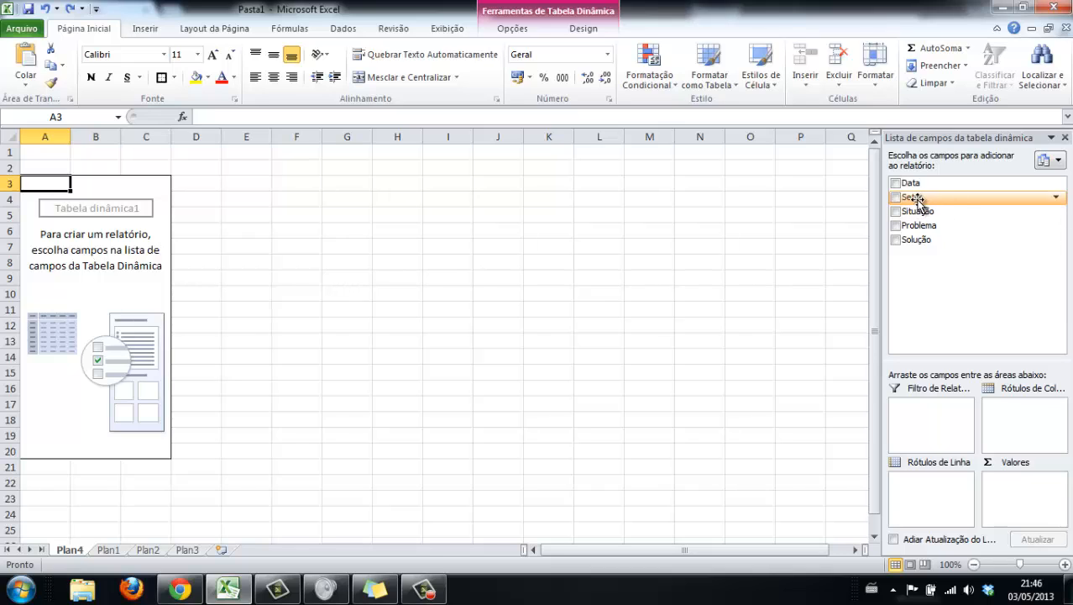
Lay out the pivot table with Setor as column labels, Situação as row labels and Solução as values
{"action": "left_click_drag", "start_coordinate": [918, 202], "coordinate": [1013, 418]}
{"action": "left_click_drag", "start_coordinate": [919, 211], "coordinate": [943, 501]}
{"action": "left_click_drag", "start_coordinate": [918, 226], "coordinate": [983, 302]}
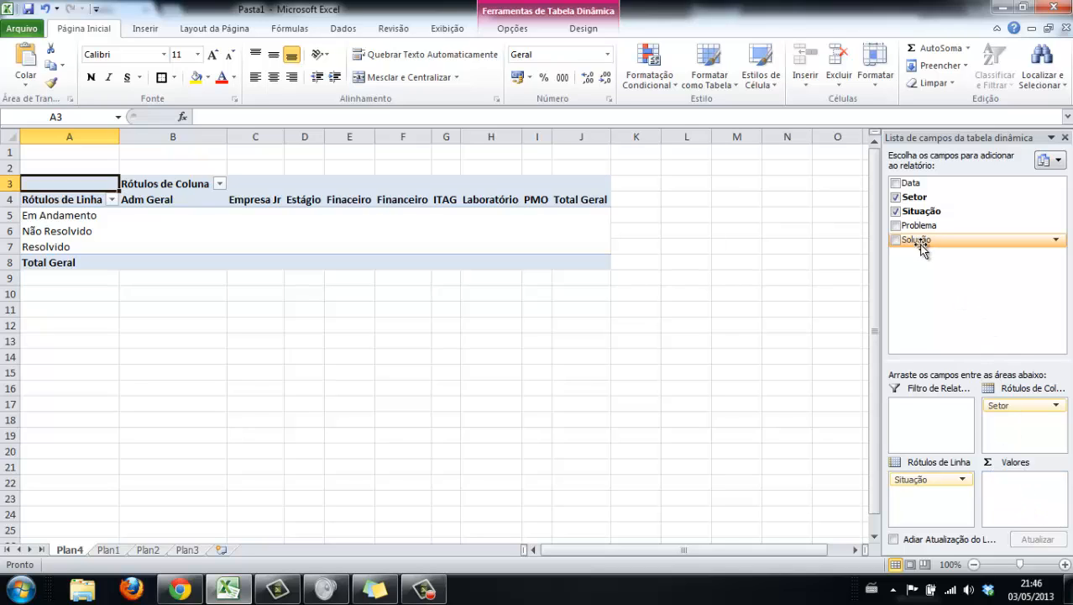
{"action": "left_click_drag", "start_coordinate": [922, 246], "coordinate": [1012, 480]}
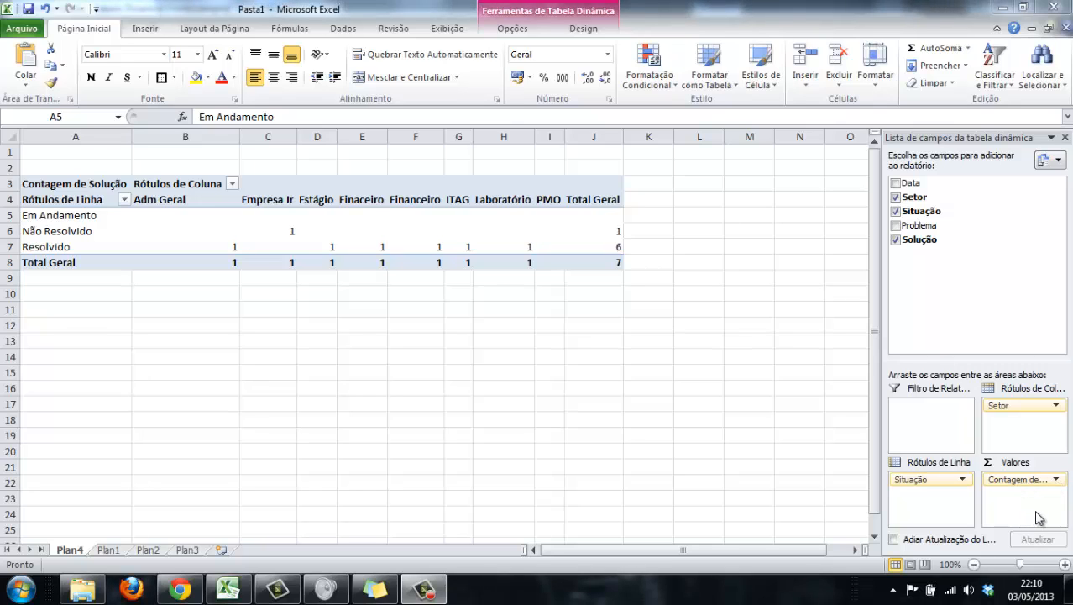
Change the summary calculation of the Solução value field to Média
{"action": "left_click", "coordinate": [1057, 481]}
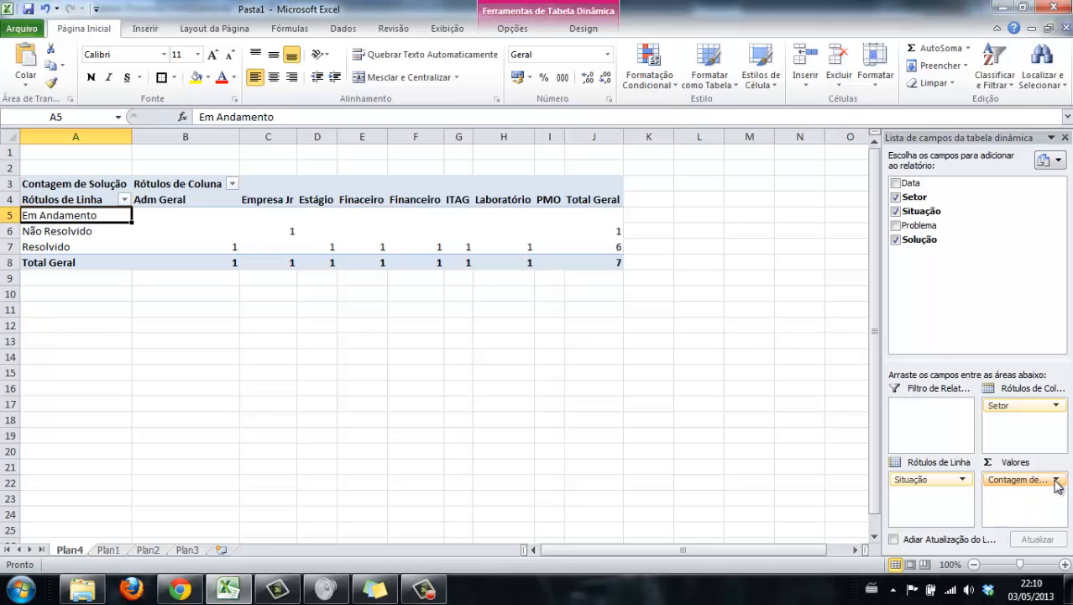
{"action": "left_click", "coordinate": [1057, 480]}
{"action": "left_click", "coordinate": [1033, 528]}
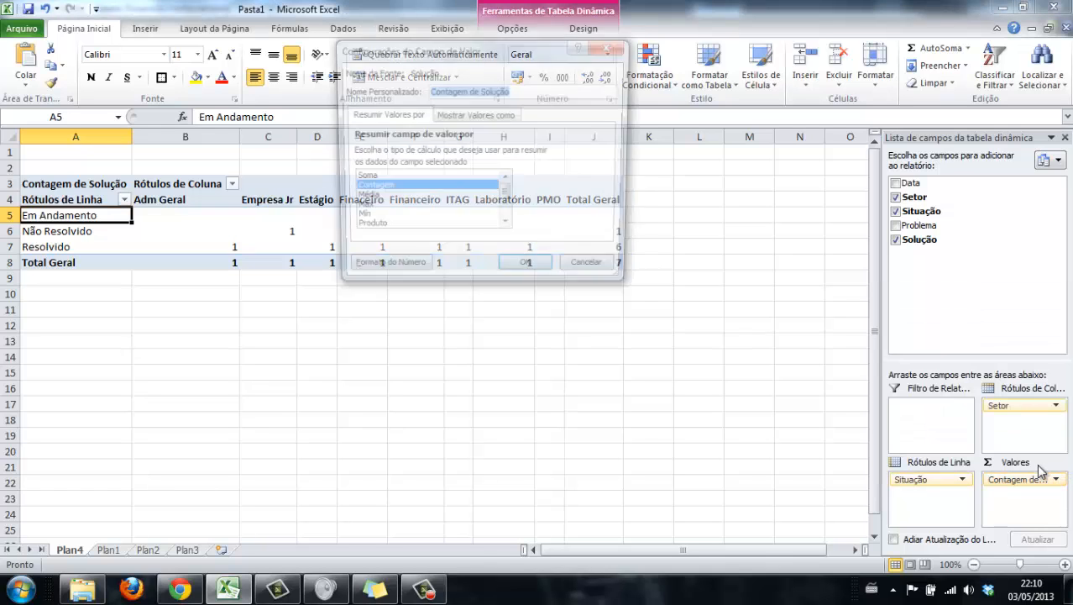
{"action": "left_click", "coordinate": [362, 200]}
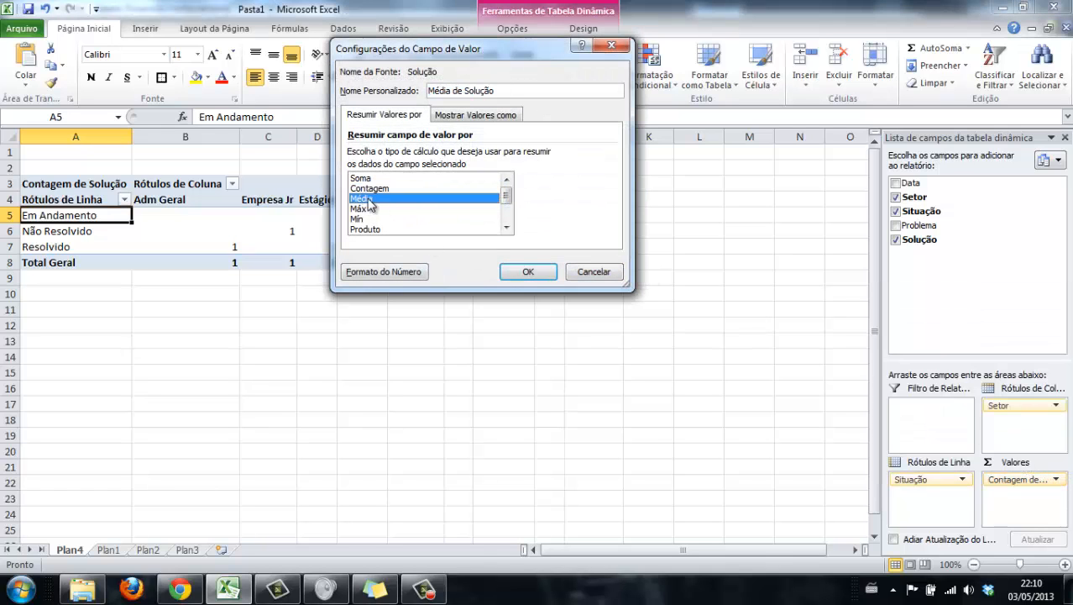
{"action": "left_click", "coordinate": [531, 273]}
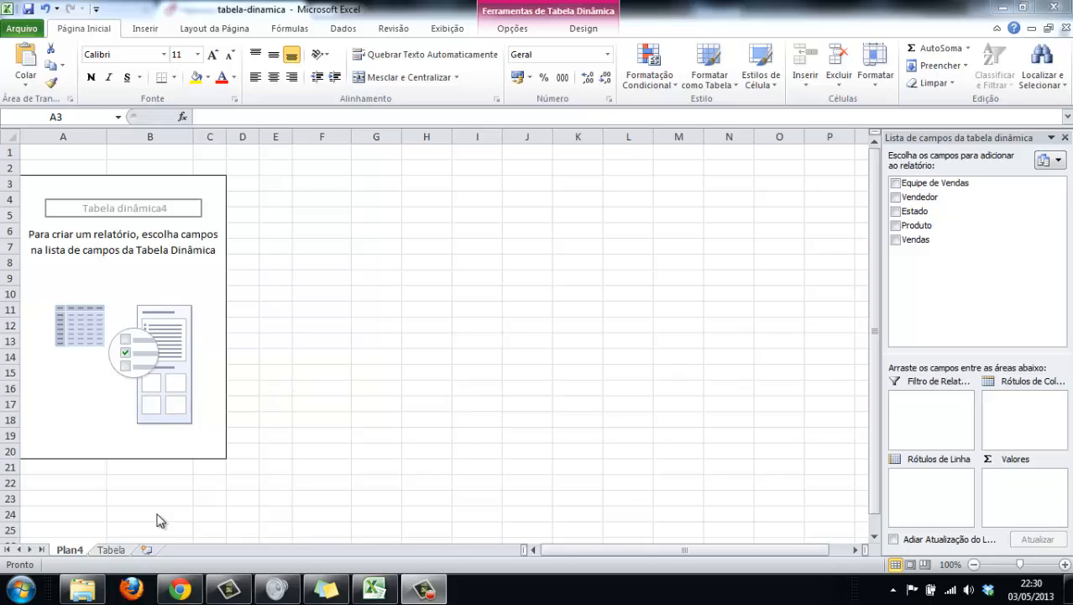
Examine the sales records on the Tabela sheet and return to the empty pivot table on Plan4
{"action": "left_click", "coordinate": [110, 550]}
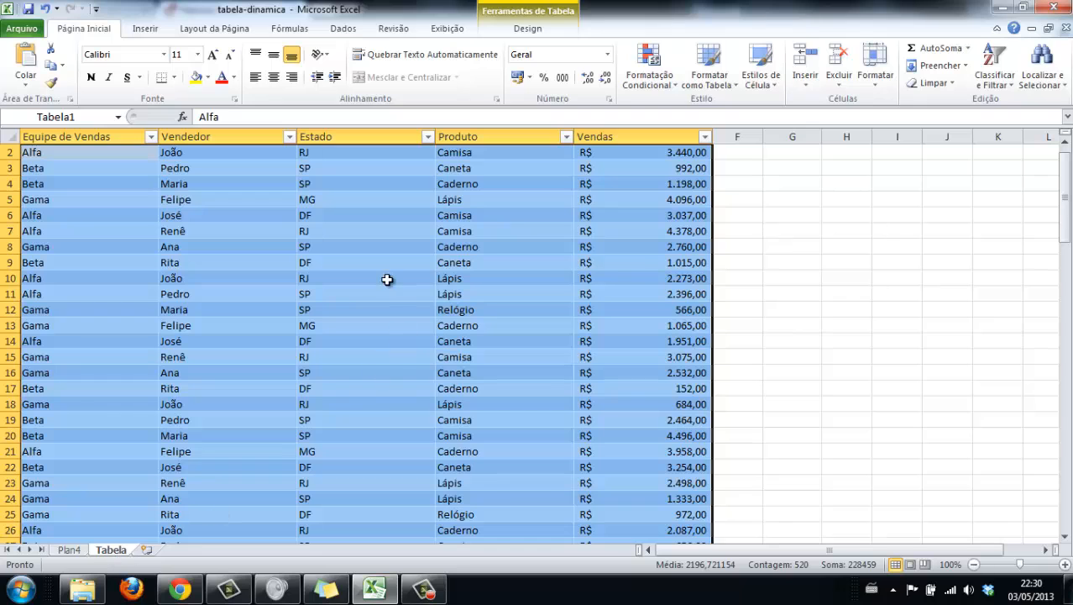
{"action": "scroll", "coordinate": [437, 303], "scroll_direction": "down", "scroll_amount": 12}
{"action": "left_click_drag", "start_coordinate": [1067, 323], "coordinate": [1065, 189]}
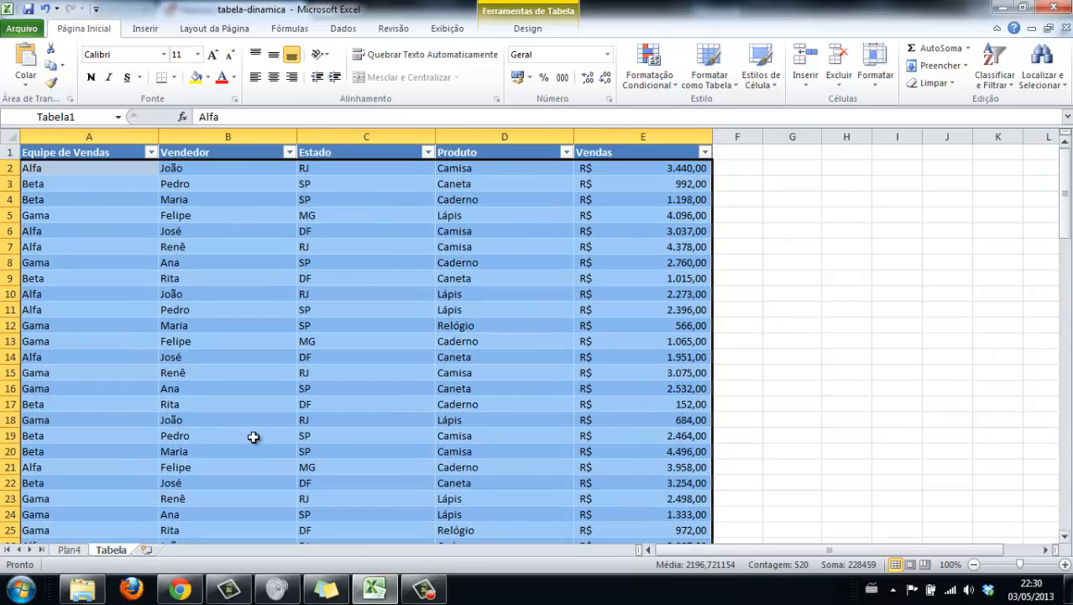
{"action": "left_click", "coordinate": [69, 550]}
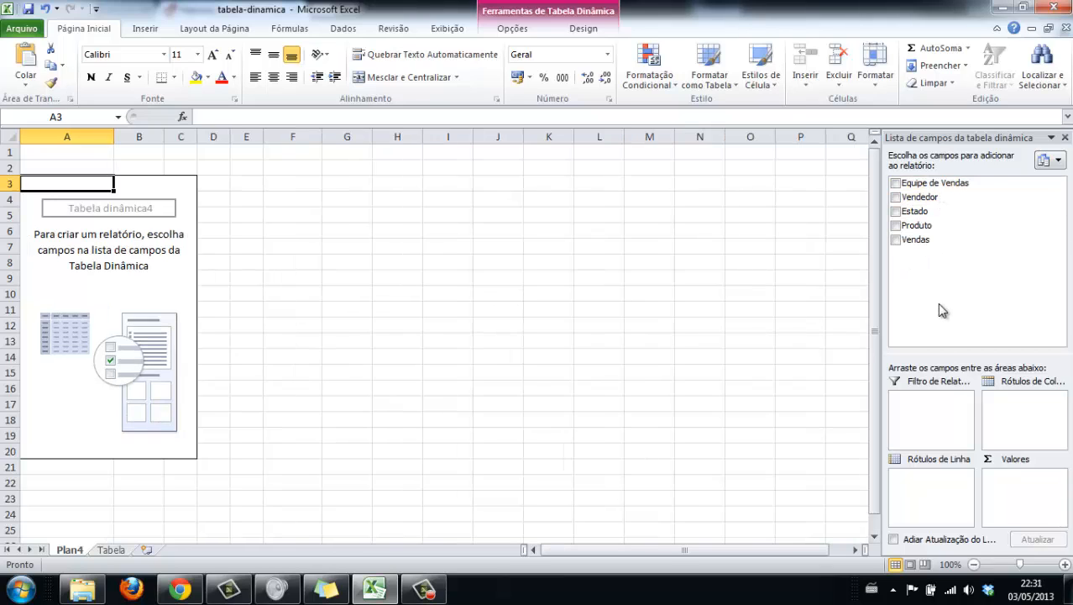
Lay out the pivot table with Equipe de Vendas as report filter, Estado as columns, Vendedor as rows and Vendas as values
{"action": "left_click_drag", "start_coordinate": [954, 188], "coordinate": [936, 411]}
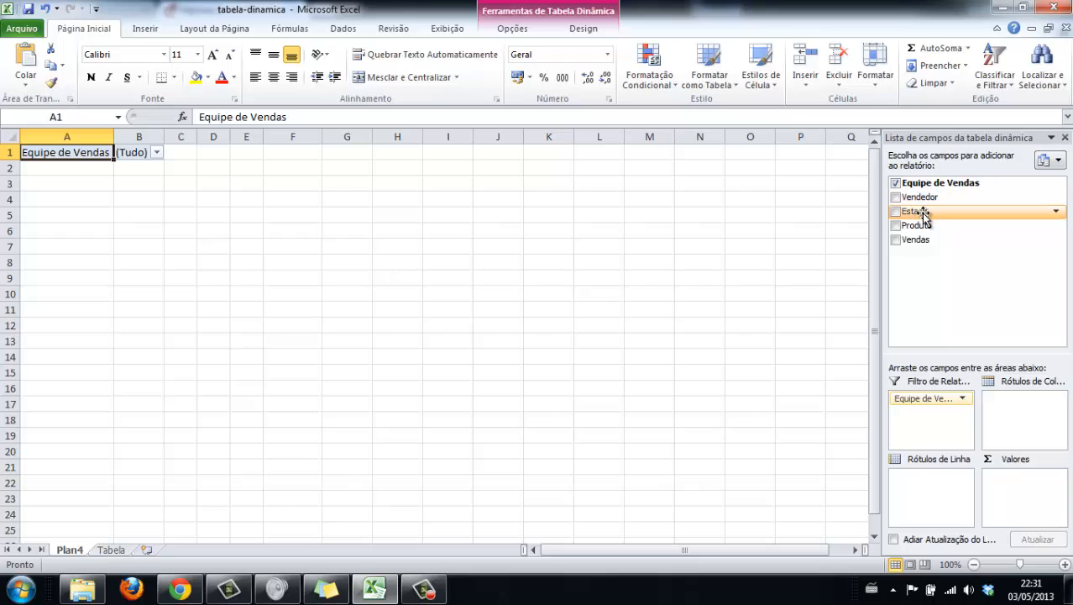
{"action": "left_click_drag", "start_coordinate": [919, 212], "coordinate": [1024, 427]}
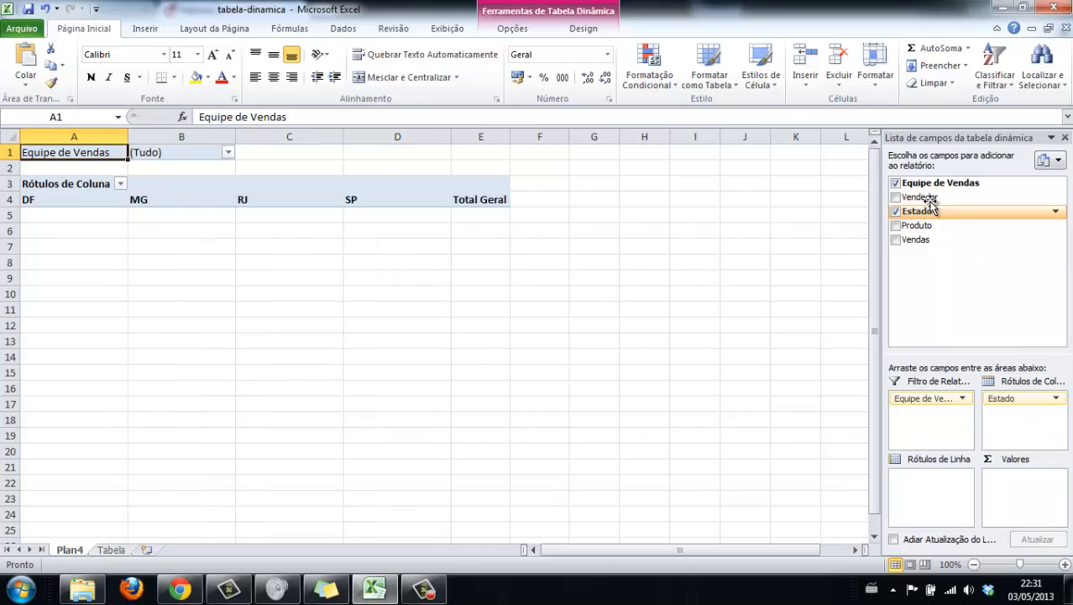
{"action": "left_click_drag", "start_coordinate": [912, 198], "coordinate": [924, 496]}
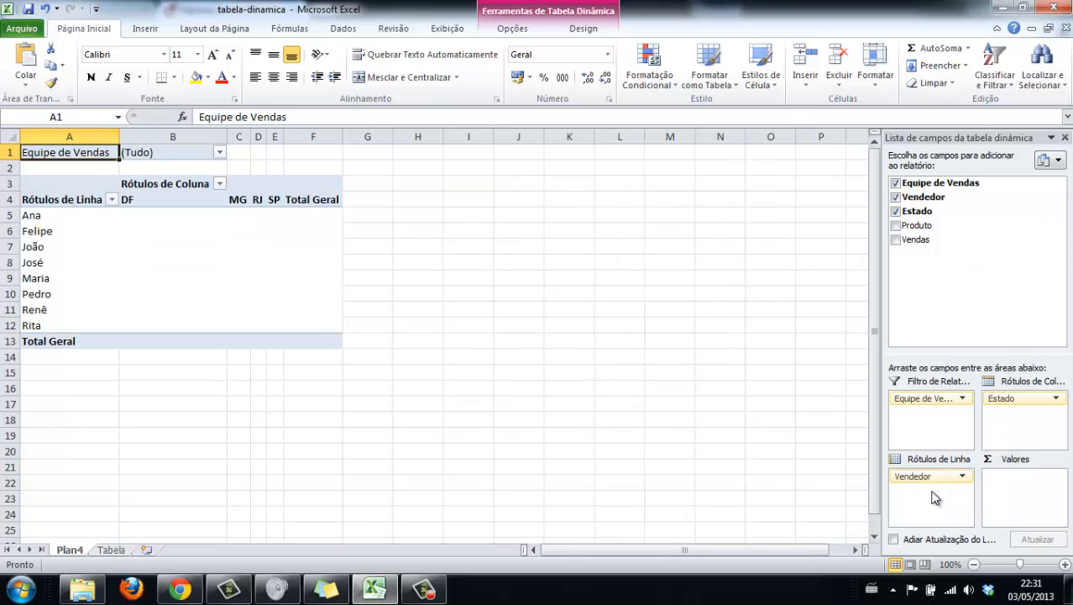
{"action": "left_click_drag", "start_coordinate": [924, 241], "coordinate": [1031, 492]}
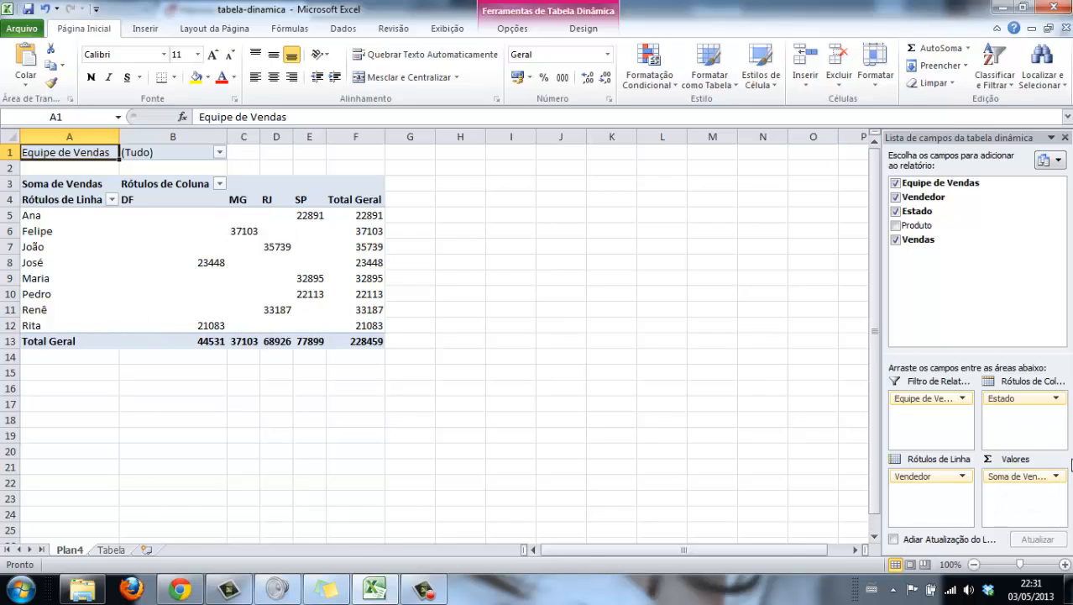
Change the summary calculation of the Vendas value field to Média
{"action": "left_click", "coordinate": [1057, 476]}
{"action": "left_click", "coordinate": [1048, 454]}
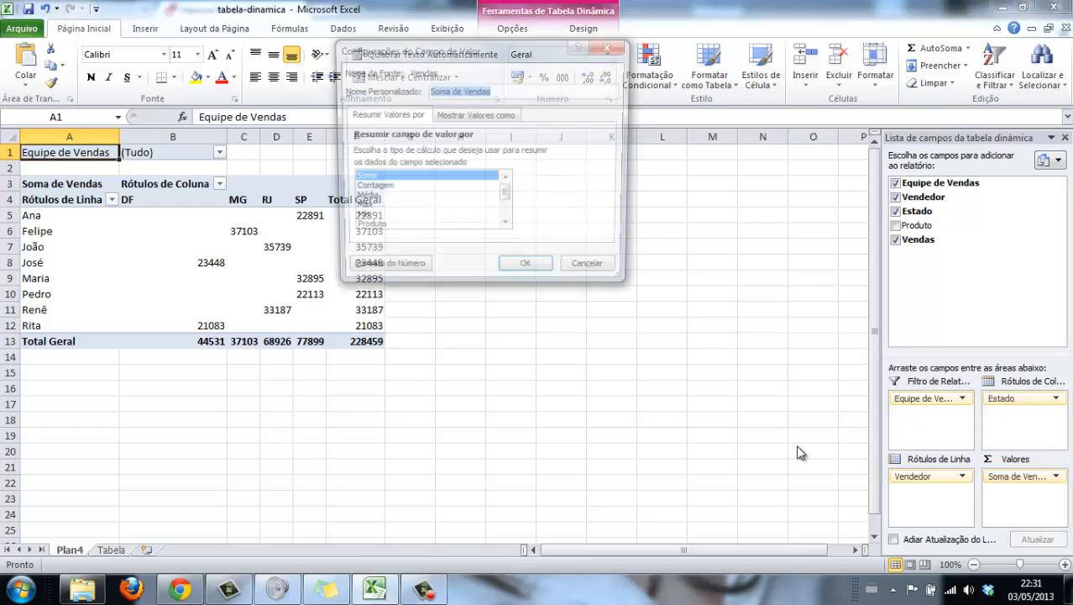
{"action": "left_click", "coordinate": [362, 198]}
{"action": "left_click", "coordinate": [529, 271]}
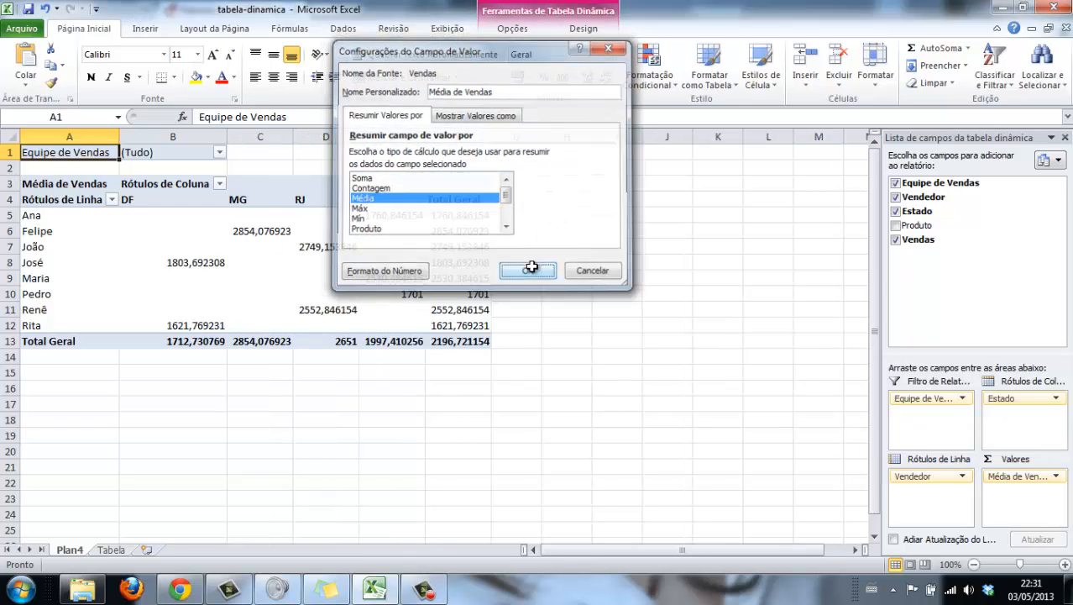
Filter the pivot table by Equipe de Vendas to show only the Alfa team, with multiple item selection enabled
{"action": "left_click", "coordinate": [219, 153]}
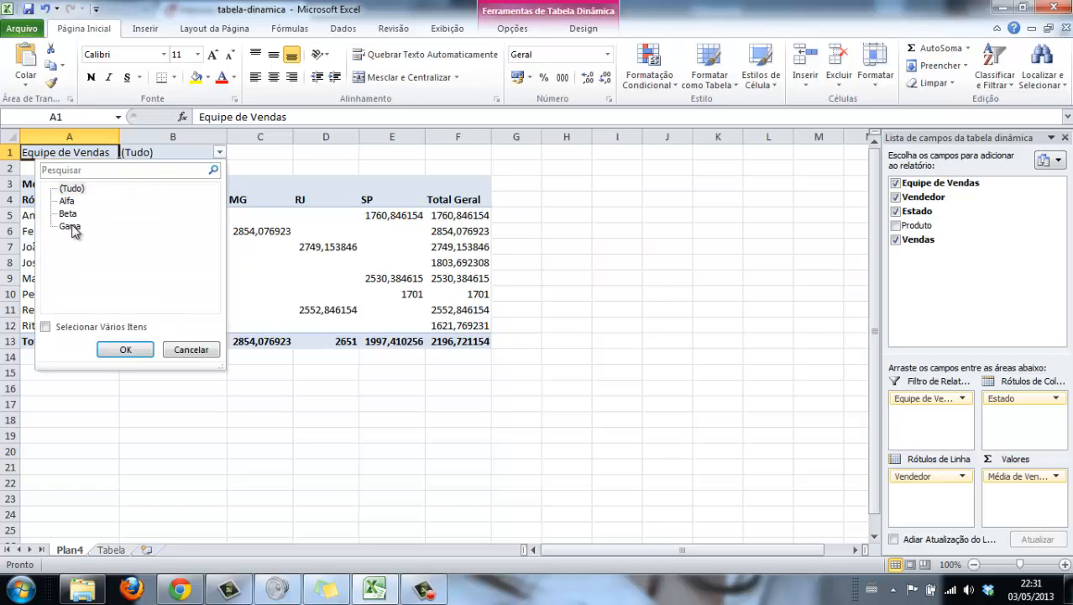
{"action": "left_click", "coordinate": [47, 327]}
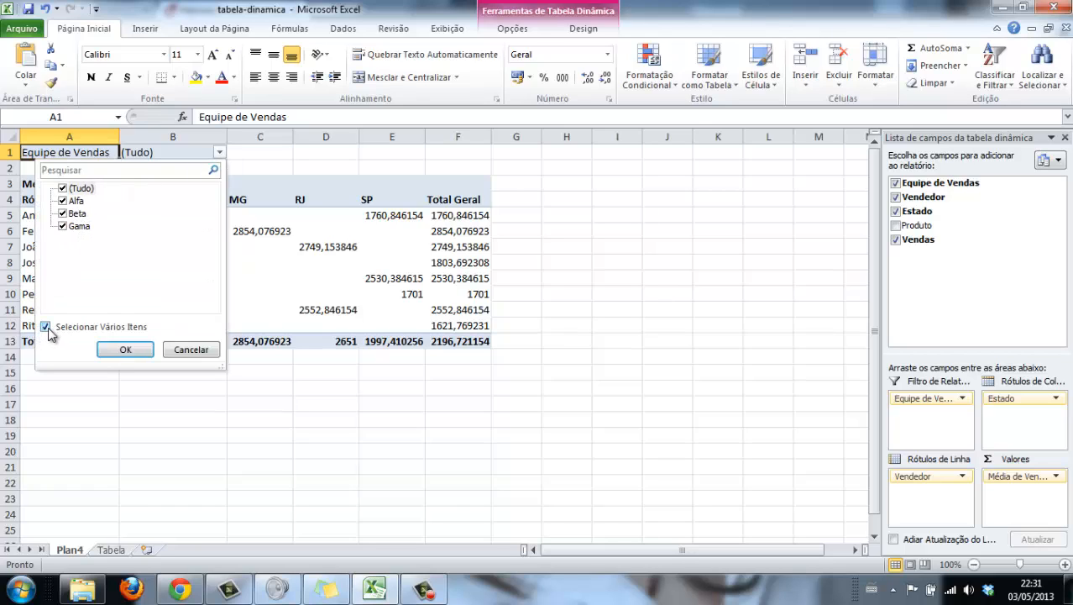
{"action": "left_click", "coordinate": [63, 189]}
{"action": "left_click", "coordinate": [63, 201]}
{"action": "left_click", "coordinate": [123, 348]}
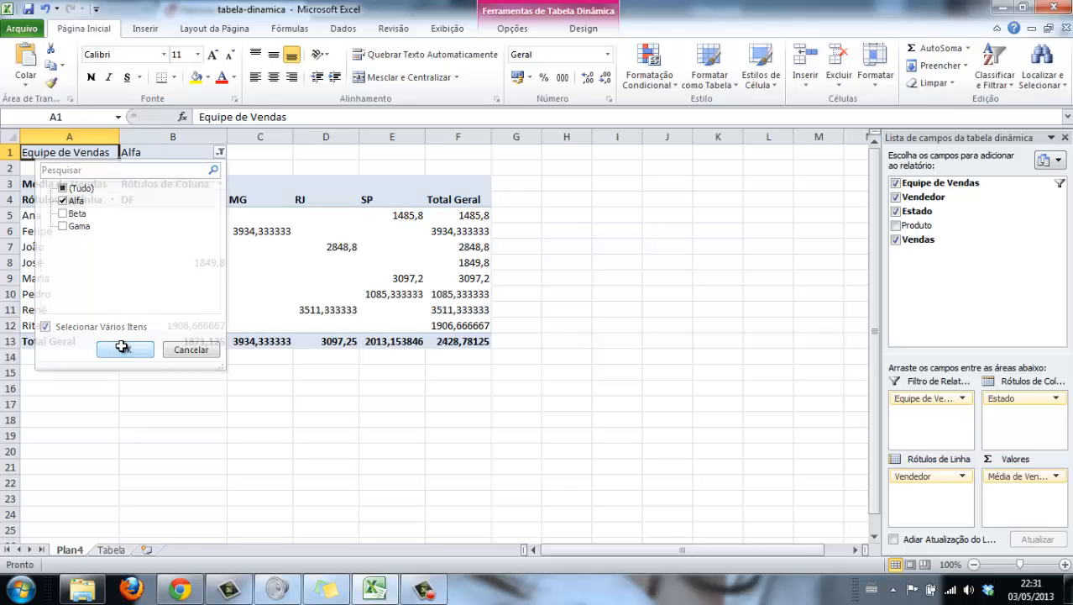